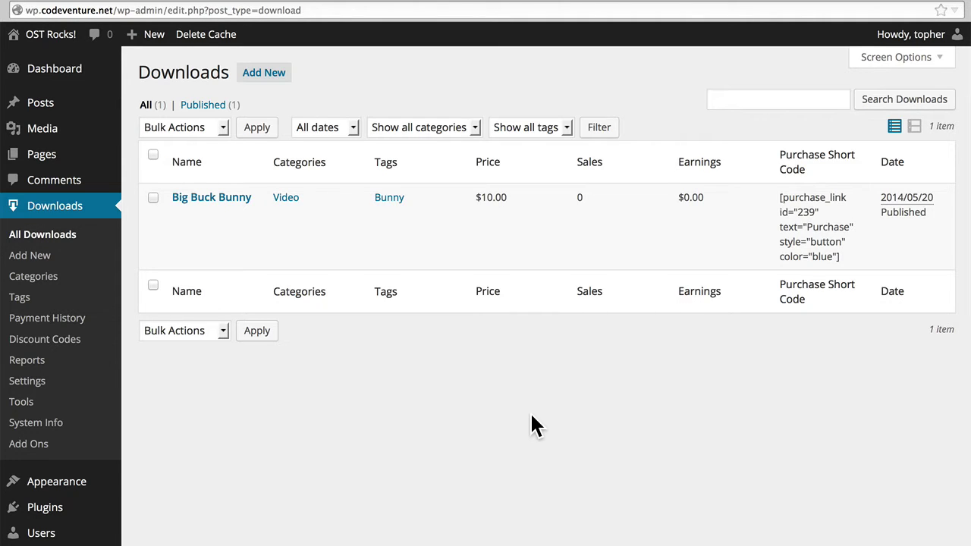
Step: Bring up the Edit link on the Big Buck Bunny row in All Downloads
{"action": "mouse_move", "coordinate": [235, 247]}
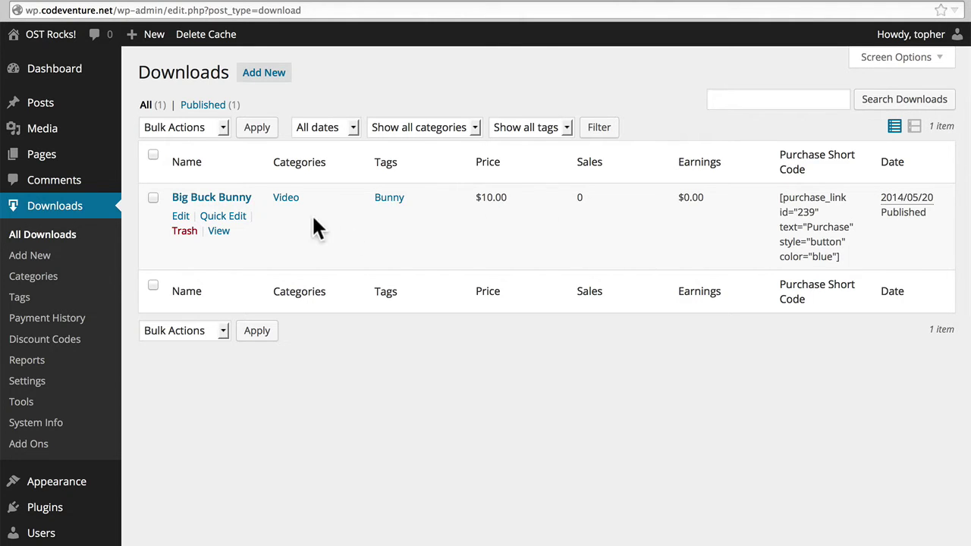
{"action": "left_click", "coordinate": [180, 216]}
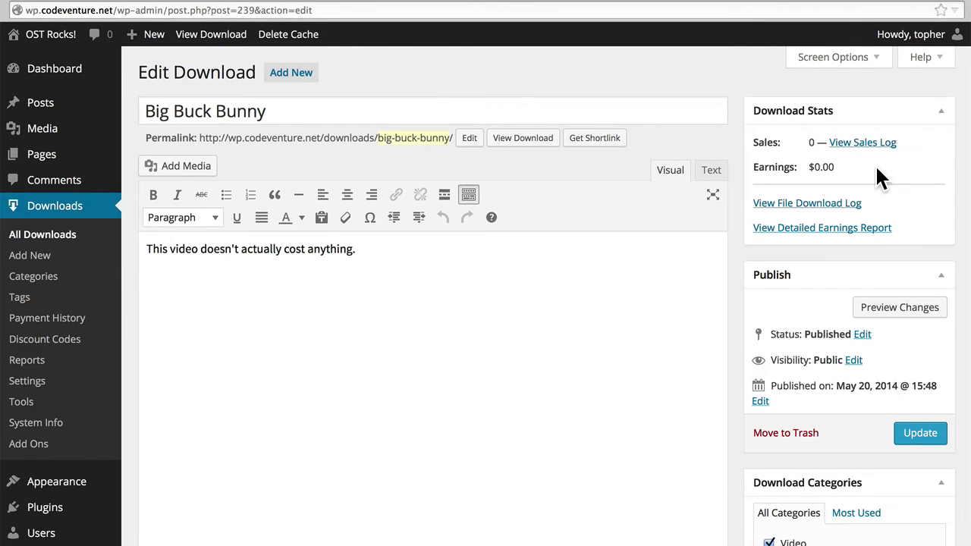
{"action": "left_click", "coordinate": [864, 143], "text": "super"}
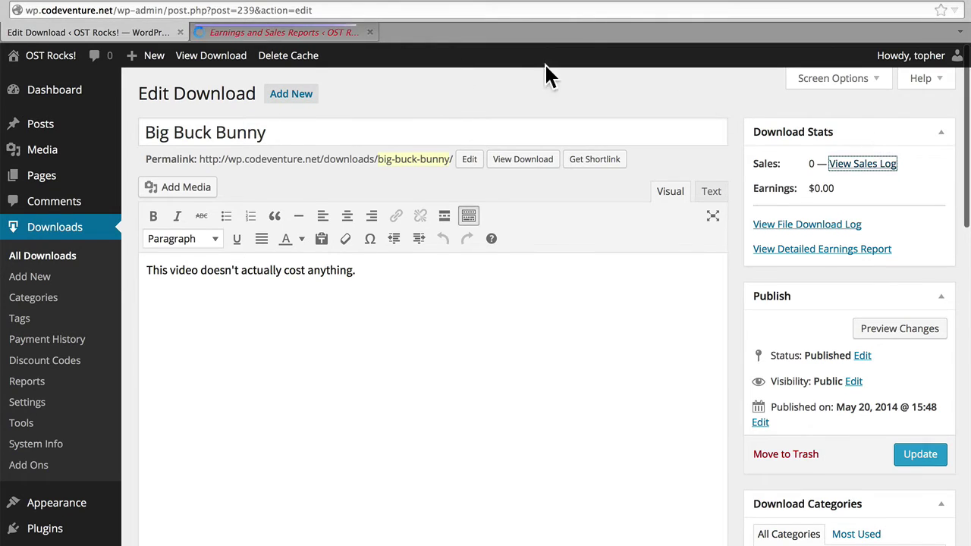
{"action": "left_click", "coordinate": [297, 36]}
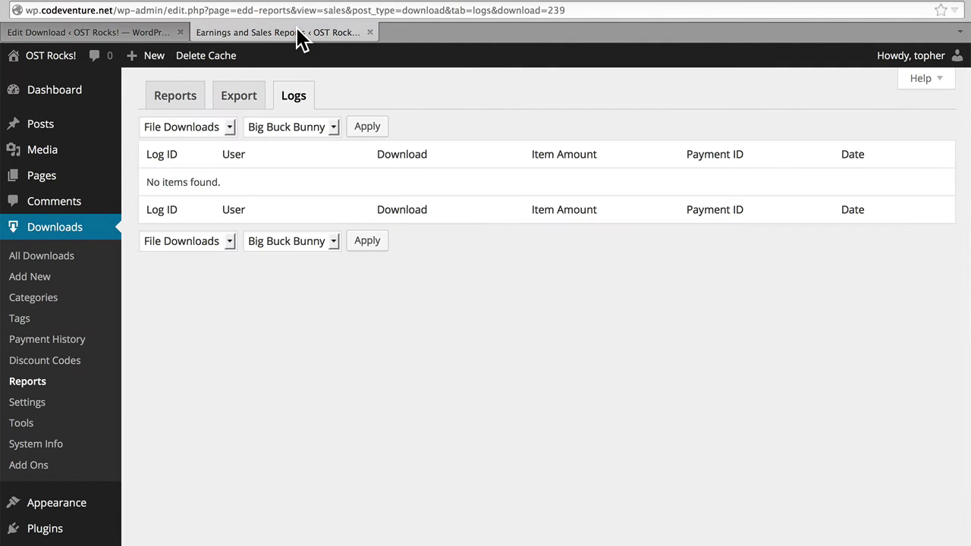
{"action": "left_click", "coordinate": [370, 33]}
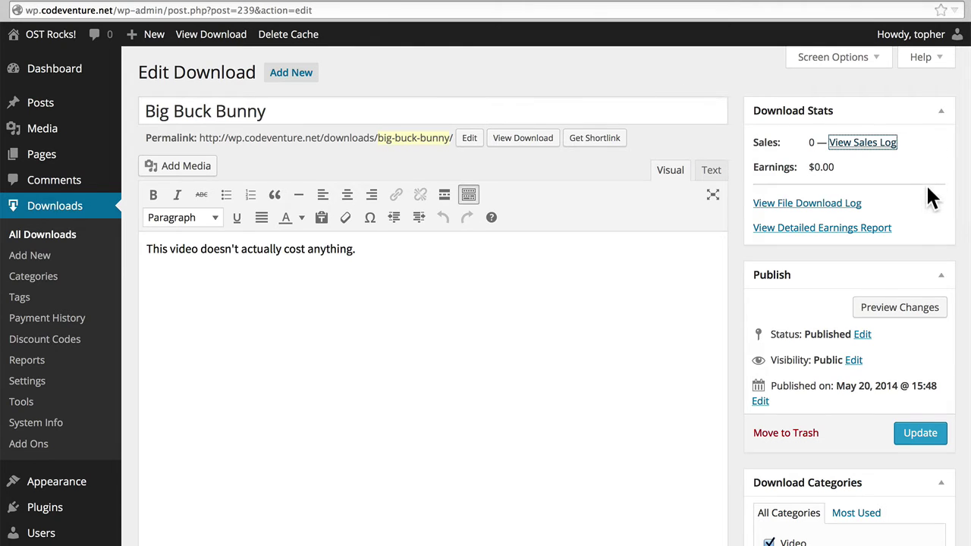
{"action": "left_click", "coordinate": [880, 202]}
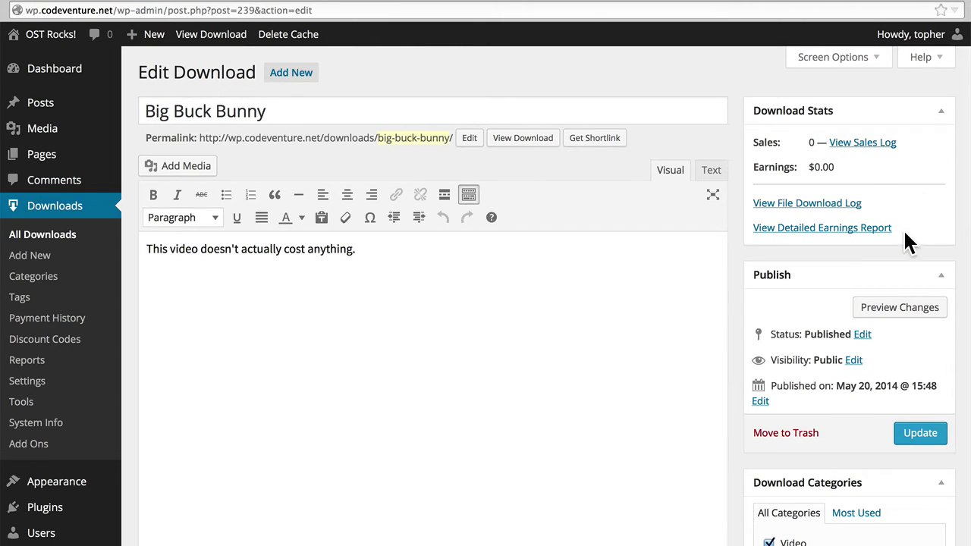
{"action": "scroll", "coordinate": [905, 233], "scroll_direction": "down", "scroll_amount": 4}
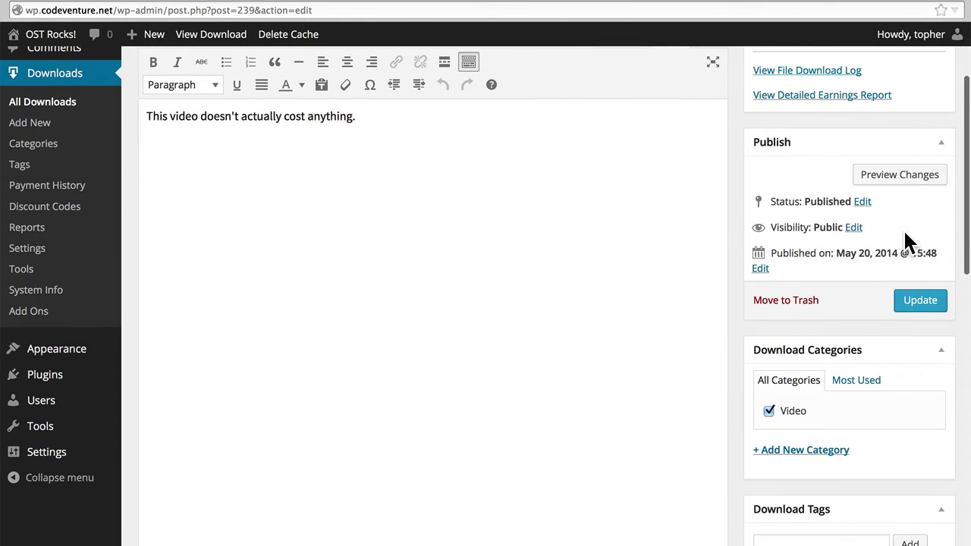
{"action": "scroll", "coordinate": [904, 233], "scroll_direction": "down", "scroll_amount": 4}
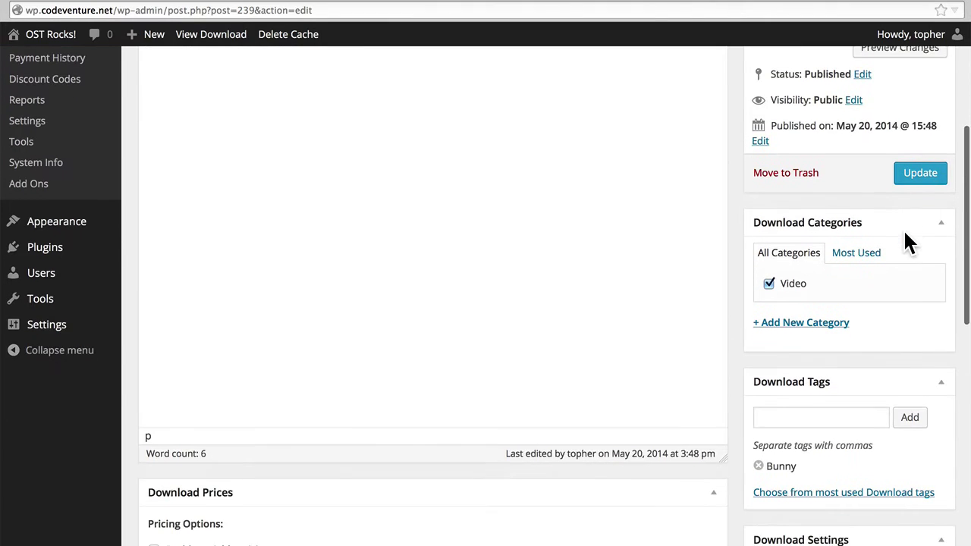
{"action": "scroll", "coordinate": [907, 242], "scroll_direction": "down", "scroll_amount": 5}
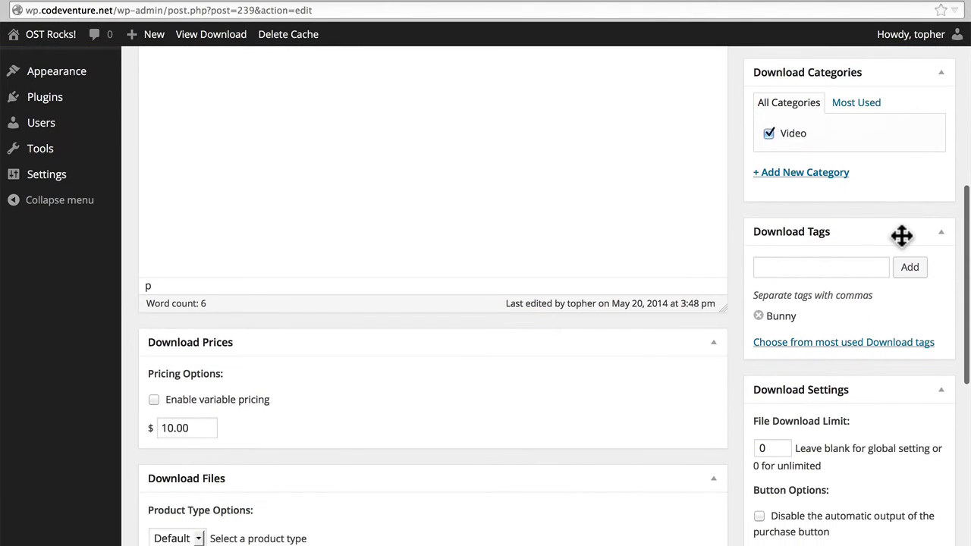
{"action": "scroll", "coordinate": [901, 236], "scroll_direction": "down", "scroll_amount": 4}
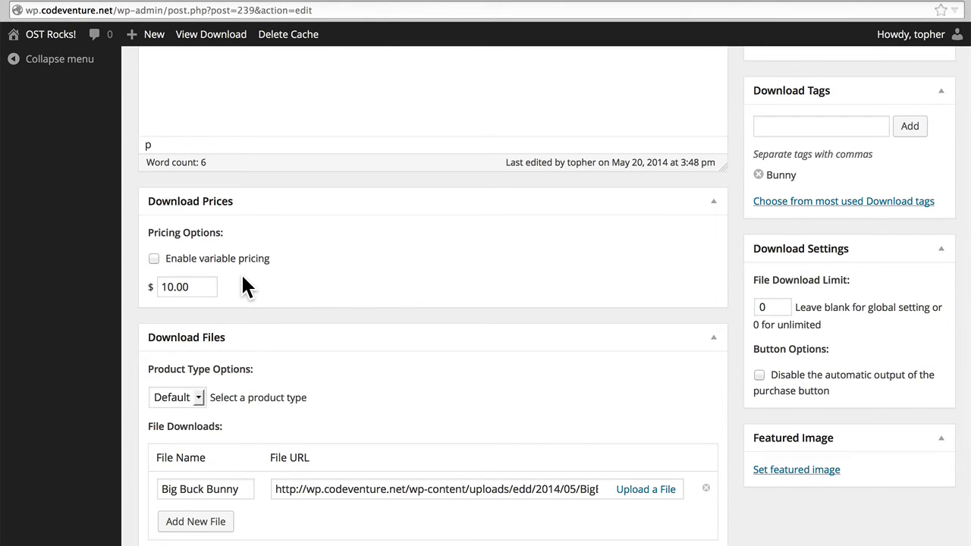
{"action": "left_click", "coordinate": [154, 260]}
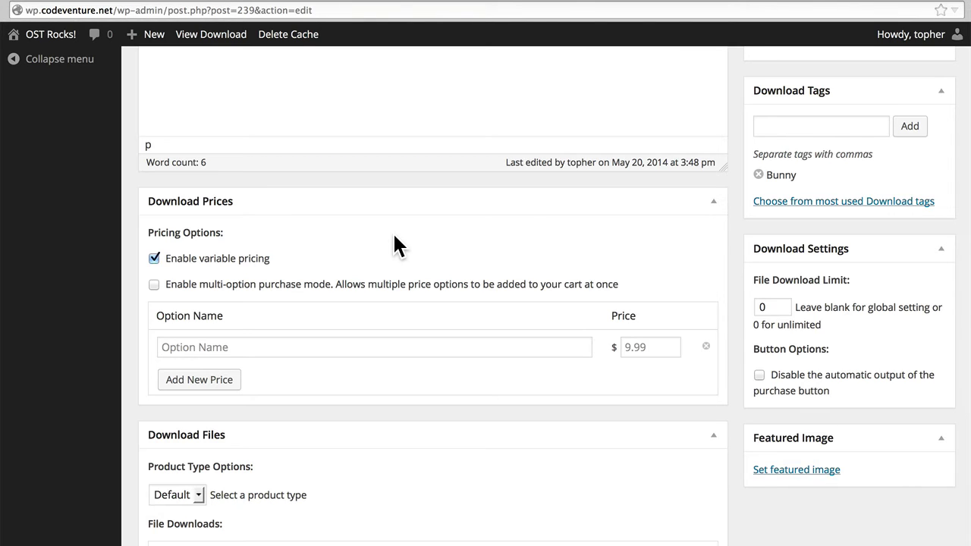
{"action": "left_click", "coordinate": [229, 286]}
{"action": "left_click", "coordinate": [226, 287]}
{"action": "left_click", "coordinate": [203, 260]}
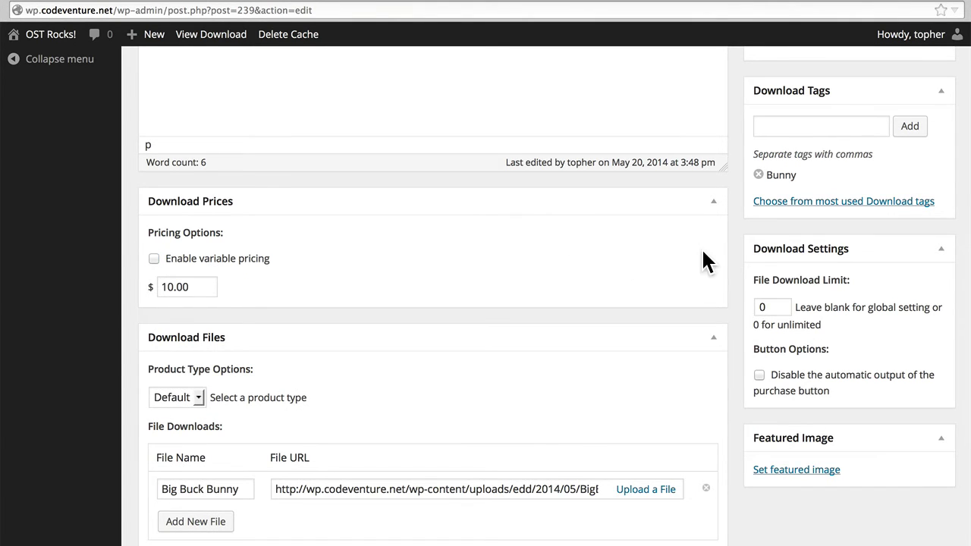
{"action": "scroll", "coordinate": [877, 253], "scroll_direction": "down", "scroll_amount": 1}
{"action": "scroll", "coordinate": [878, 253], "scroll_direction": "down", "scroll_amount": 3}
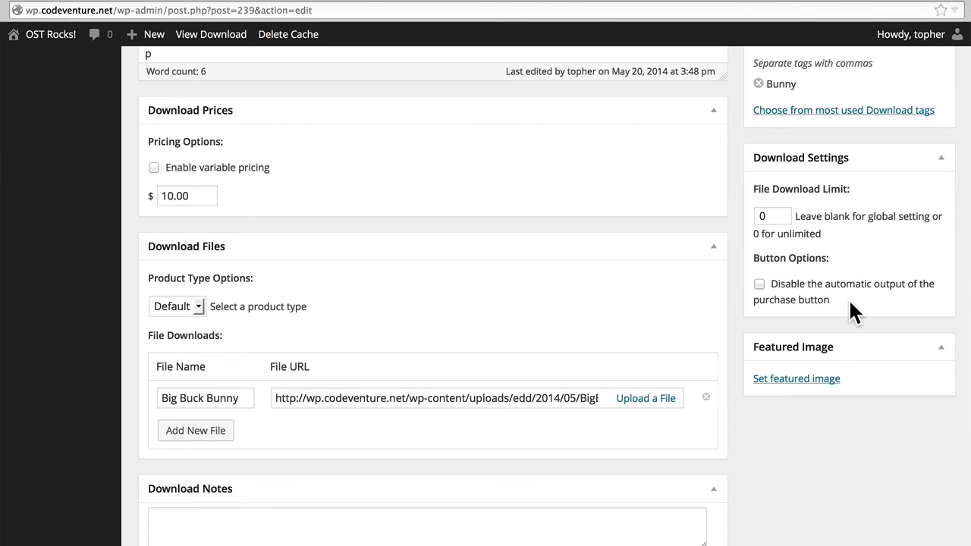
Step: Upload poster_bunny_small.jpg and make it the Big Buck Bunny featured image
{"action": "scroll", "coordinate": [848, 298], "scroll_direction": "down", "scroll_amount": 2}
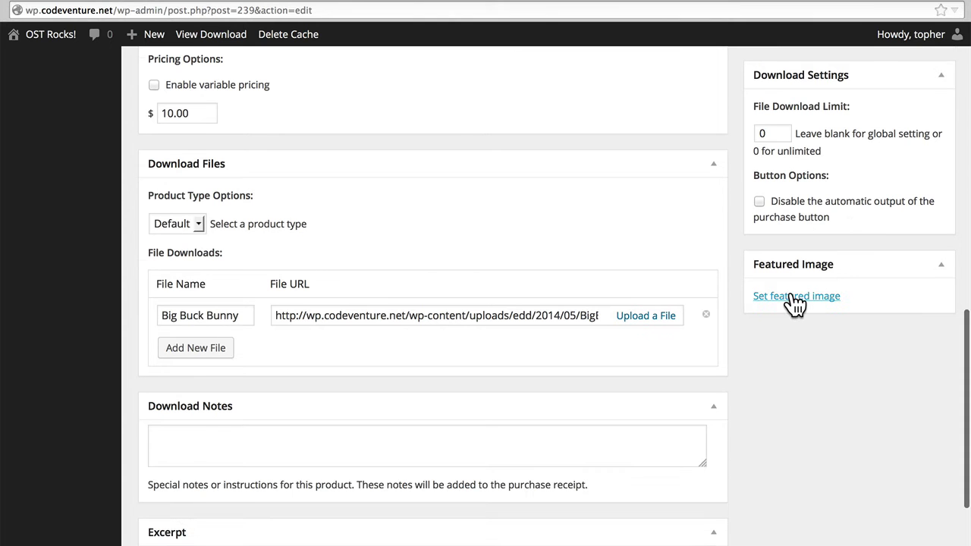
{"action": "left_click", "coordinate": [795, 298]}
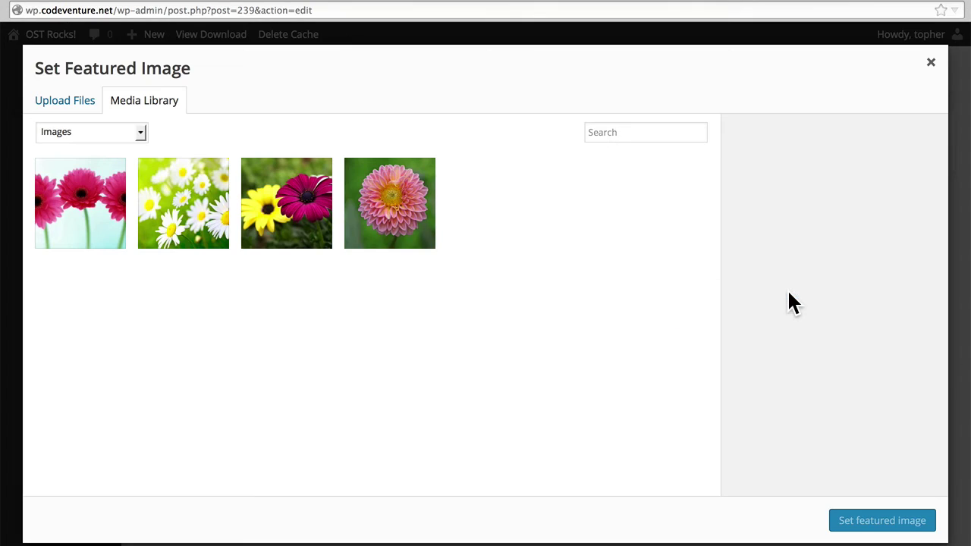
{"action": "left_click", "coordinate": [66, 113]}
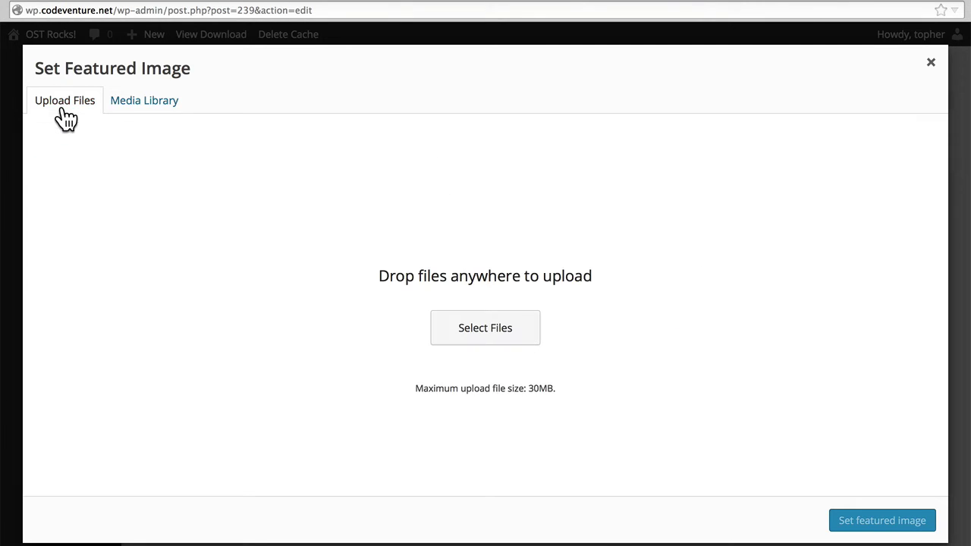
{"action": "left_click", "coordinate": [444, 325]}
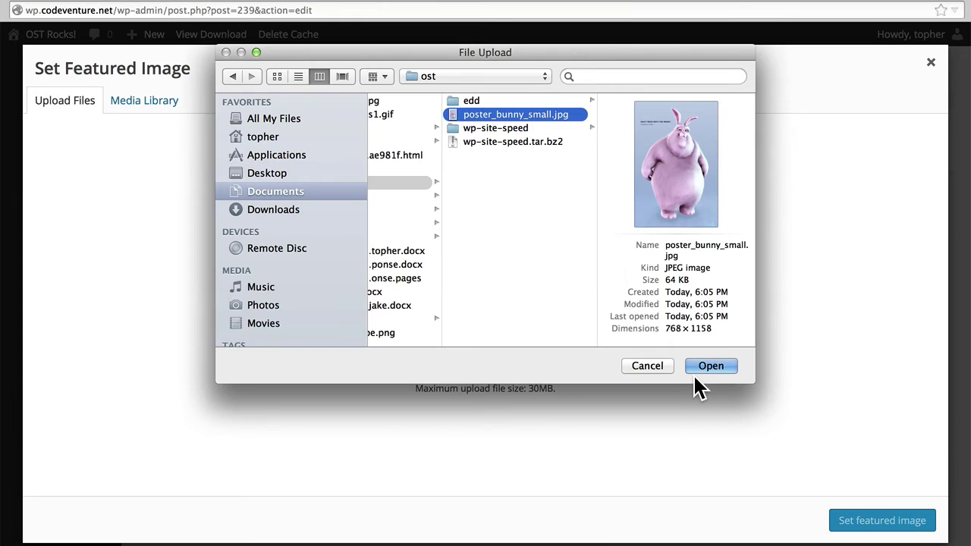
{"action": "left_click", "coordinate": [706, 367]}
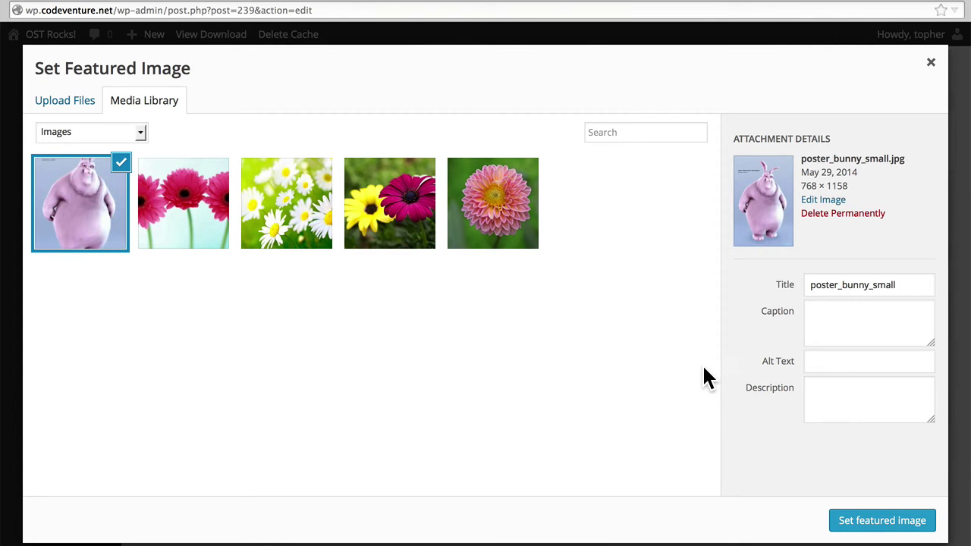
{"action": "left_click", "coordinate": [882, 522]}
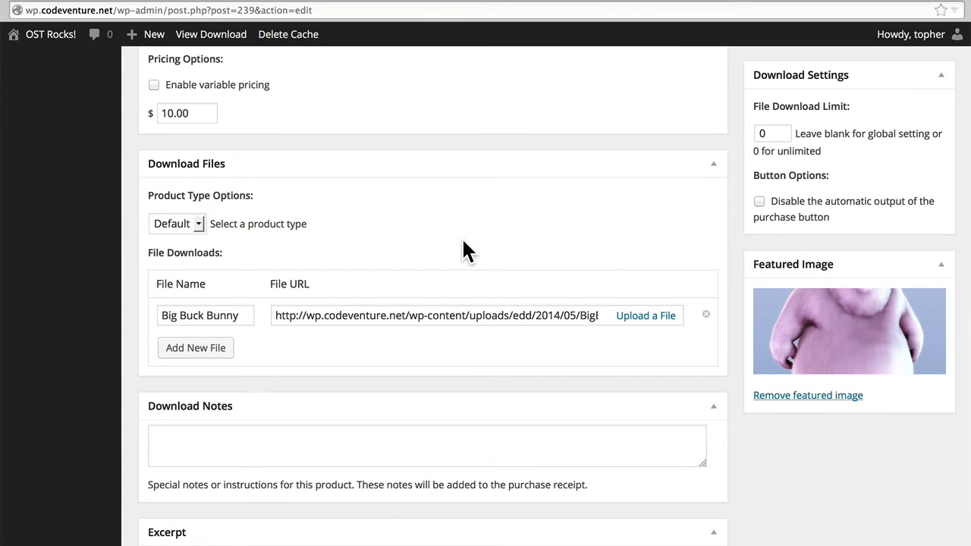
Step: Keep the product type as Default and check the download file in the media library, changing nothing
{"action": "left_click", "coordinate": [200, 215]}
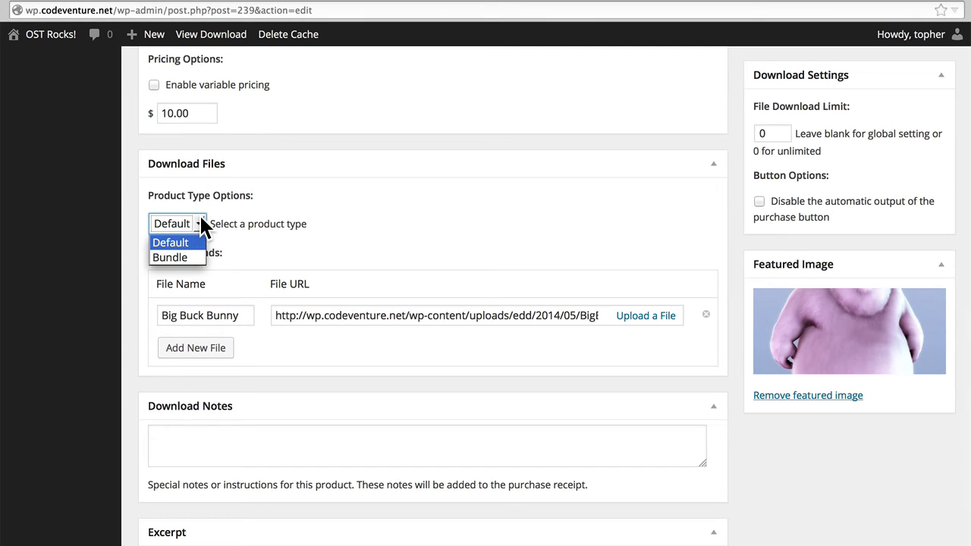
{"action": "left_click", "coordinate": [199, 215]}
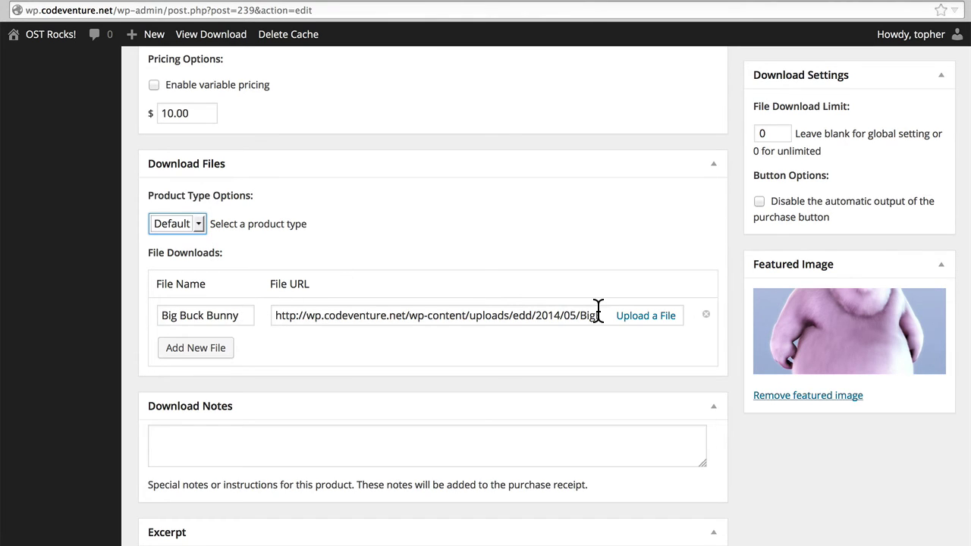
{"action": "left_click", "coordinate": [654, 315]}
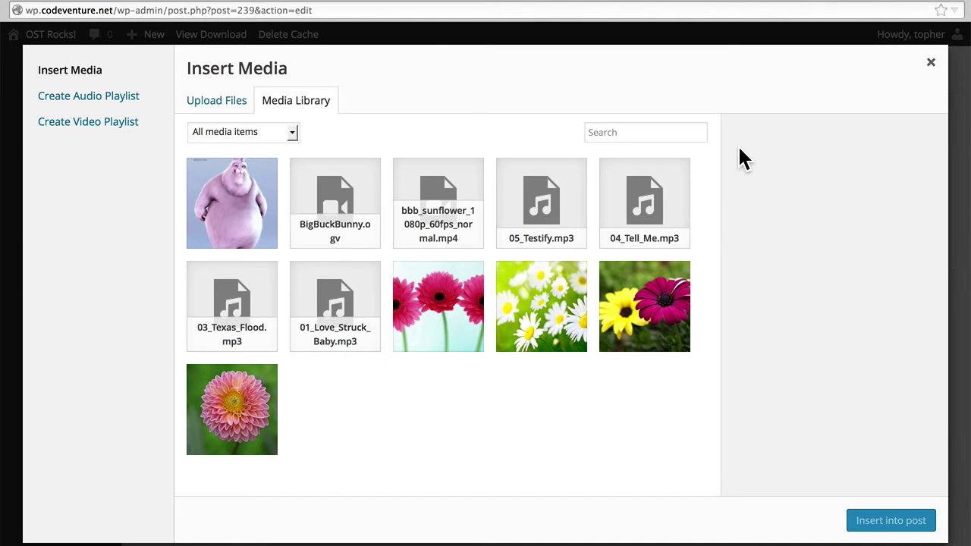
{"action": "left_click", "coordinate": [931, 63]}
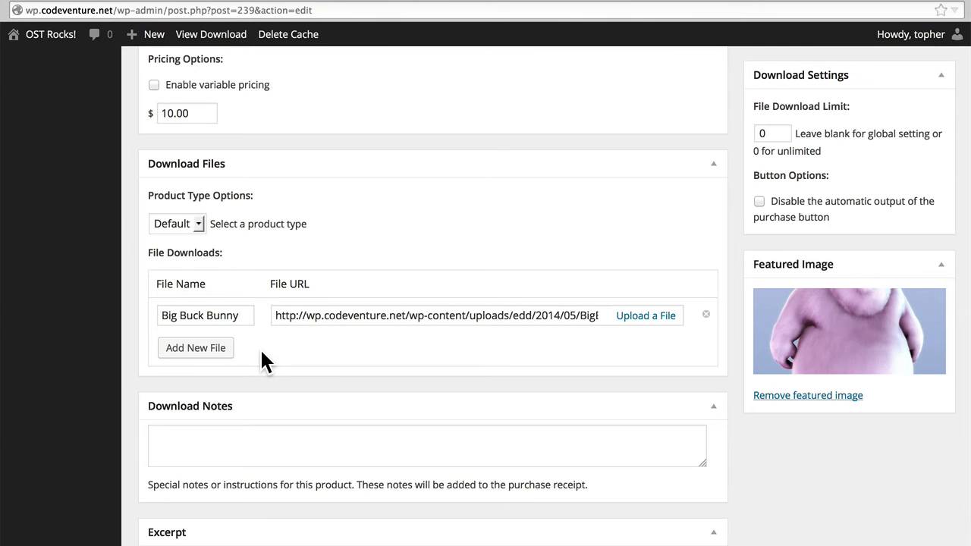
{"action": "scroll", "coordinate": [260, 350], "scroll_direction": "down", "scroll_amount": 4}
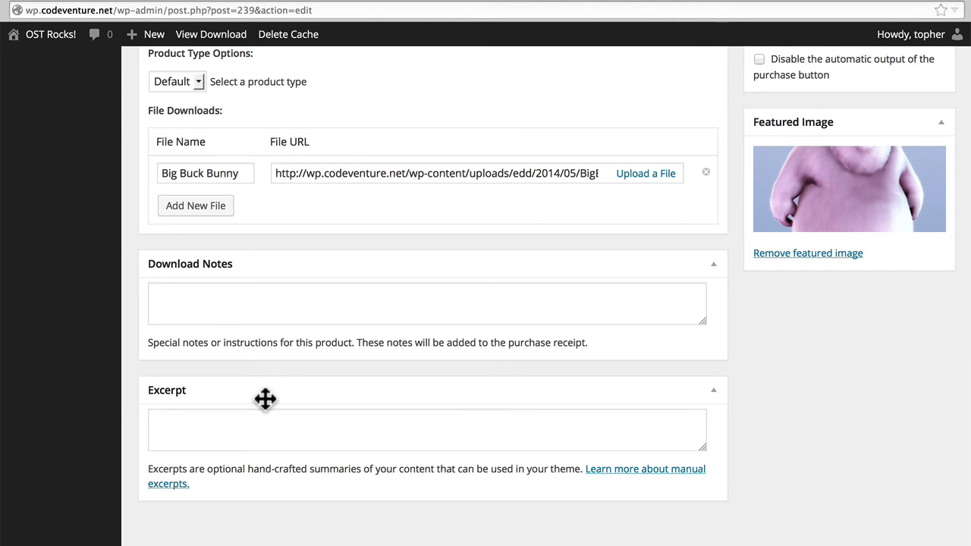
{"action": "scroll", "coordinate": [265, 399], "scroll_direction": "up", "scroll_amount": 10}
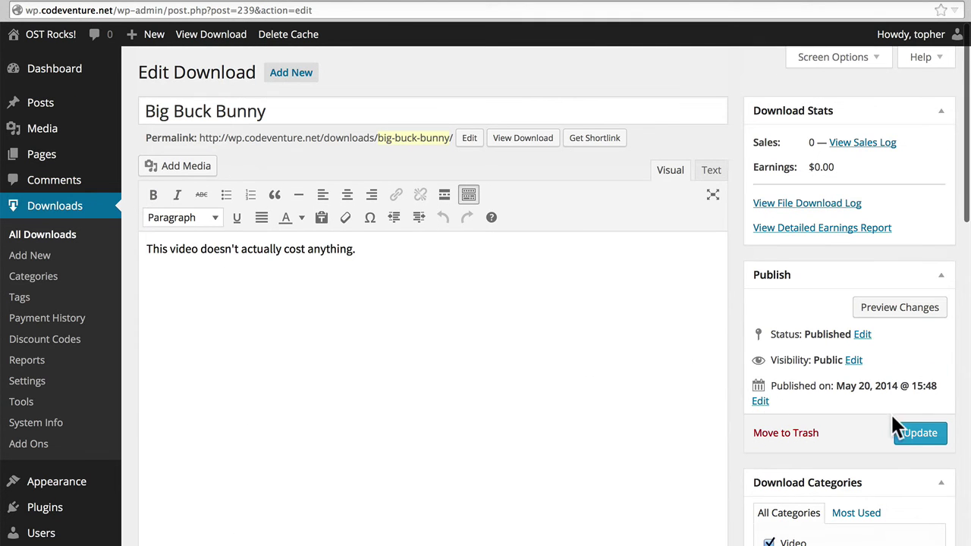
Step: Update the Big Buck Bunny download and open its public product page
{"action": "left_click", "coordinate": [907, 432]}
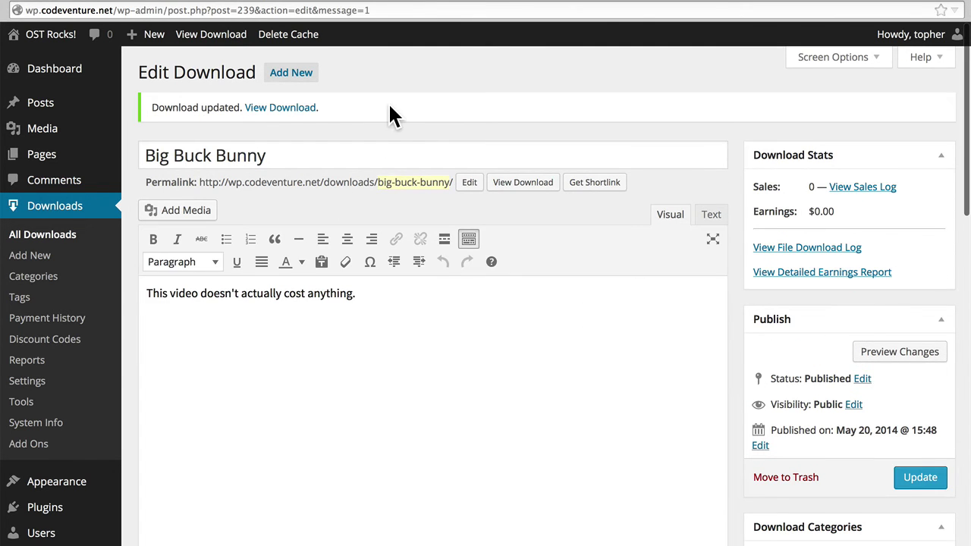
{"action": "left_click", "coordinate": [291, 107], "text": "super"}
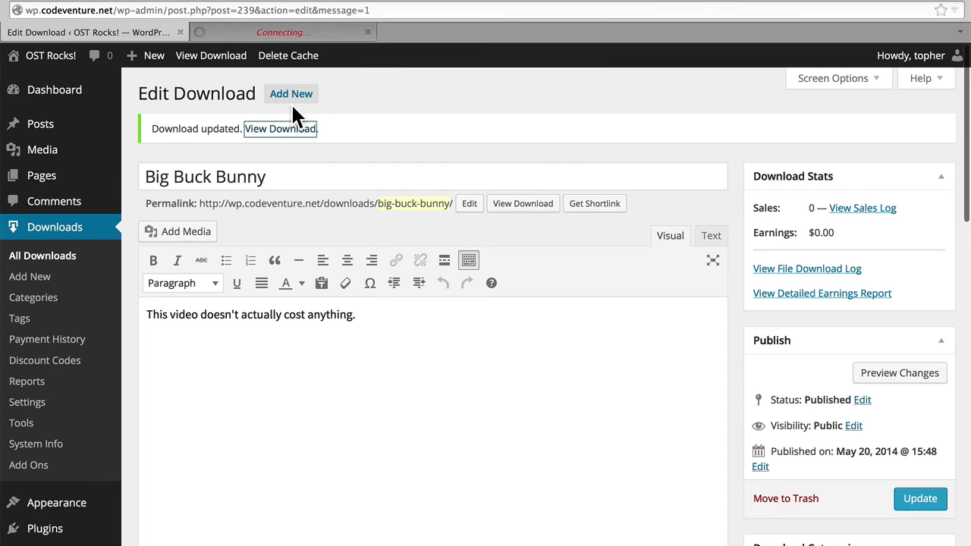
{"action": "left_click", "coordinate": [304, 34]}
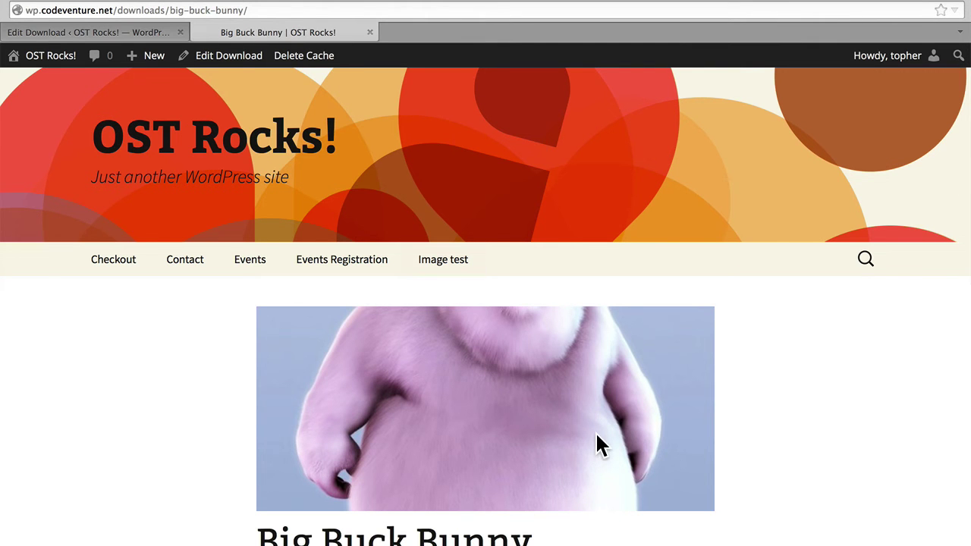
Step: Go to checkout with Big Buck Bunny from the product page
{"action": "scroll", "coordinate": [738, 415], "scroll_direction": "down", "scroll_amount": 2}
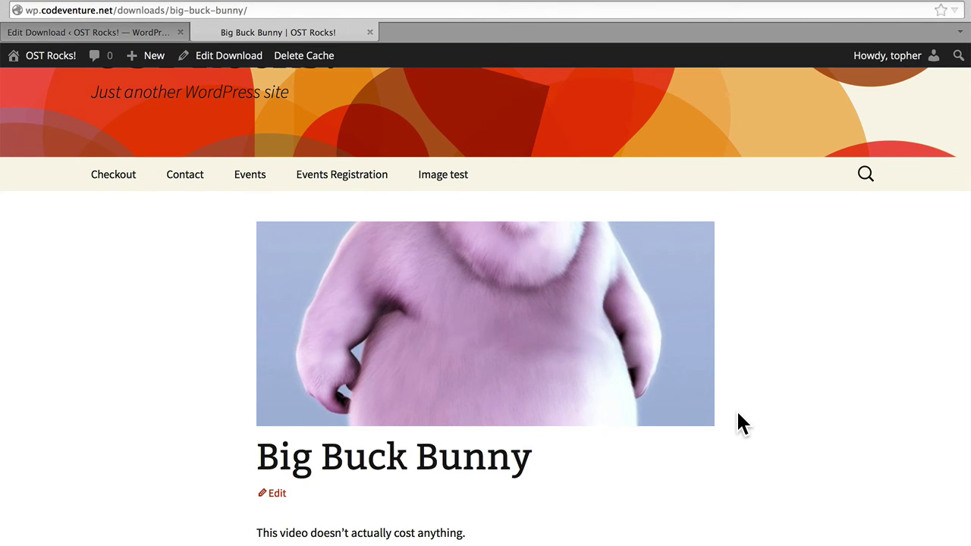
{"action": "scroll", "coordinate": [740, 422], "scroll_direction": "down", "scroll_amount": 5}
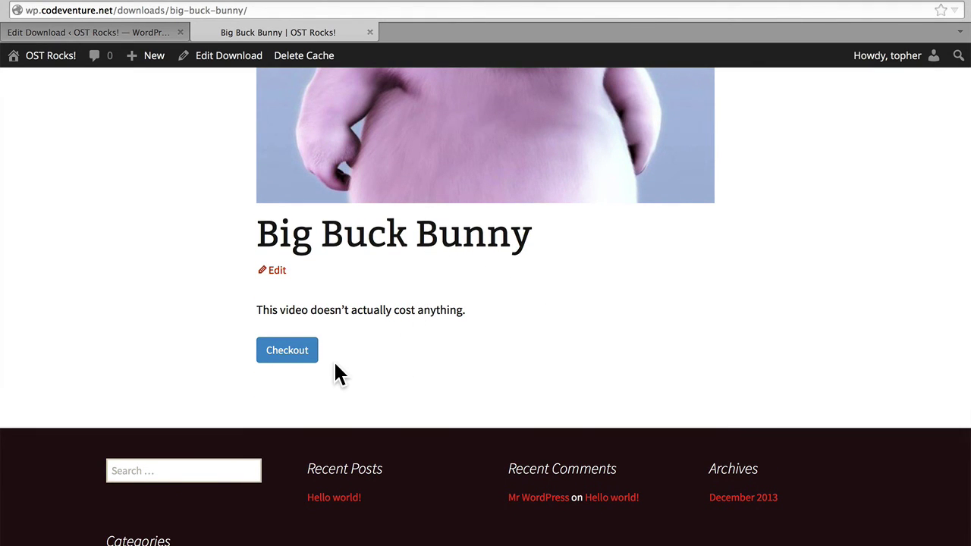
{"action": "left_click", "coordinate": [288, 351]}
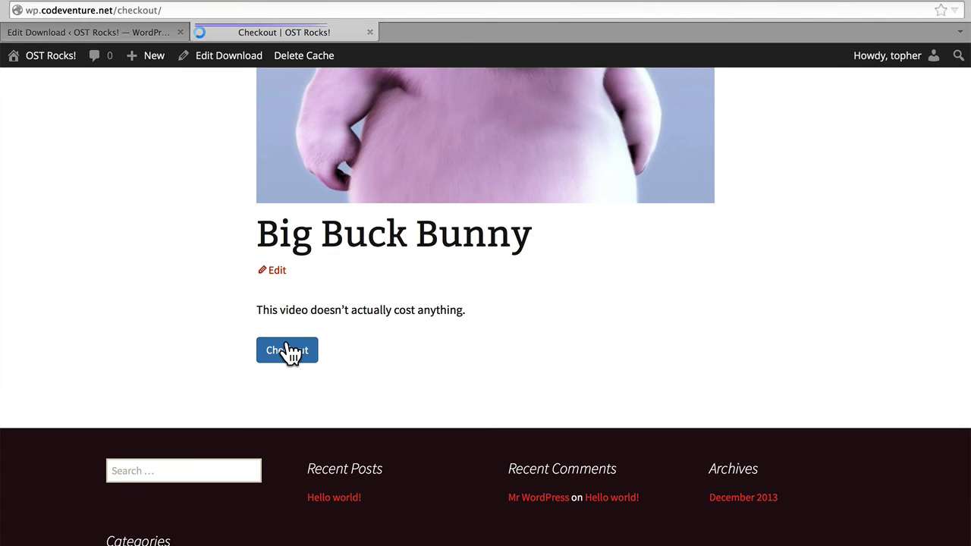
Step: Fill the buyer's first and last name using the browser's saved suggestions
{"action": "scroll", "coordinate": [588, 357], "scroll_direction": "down", "scroll_amount": 3}
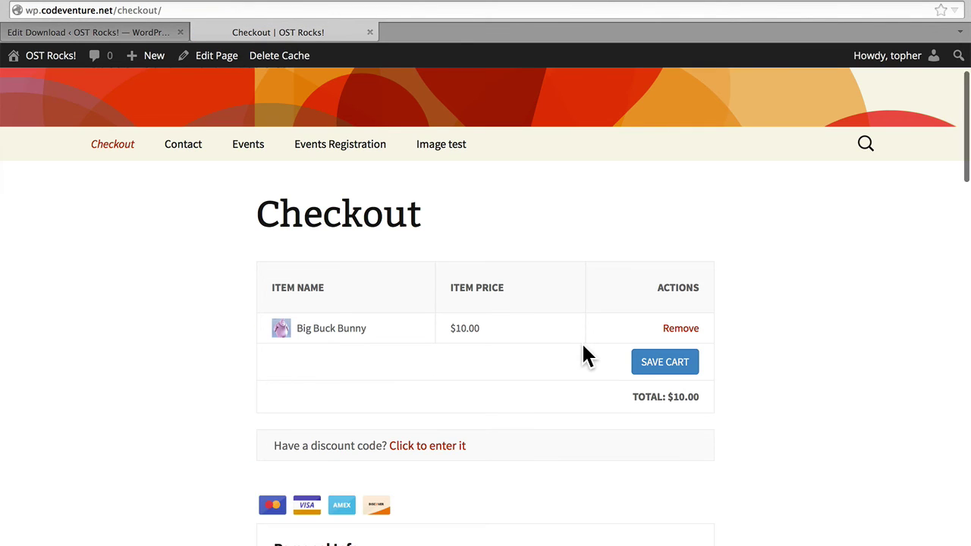
{"action": "scroll", "coordinate": [586, 350], "scroll_direction": "down", "scroll_amount": 5}
{"action": "scroll", "coordinate": [584, 355], "scroll_direction": "down", "scroll_amount": 5}
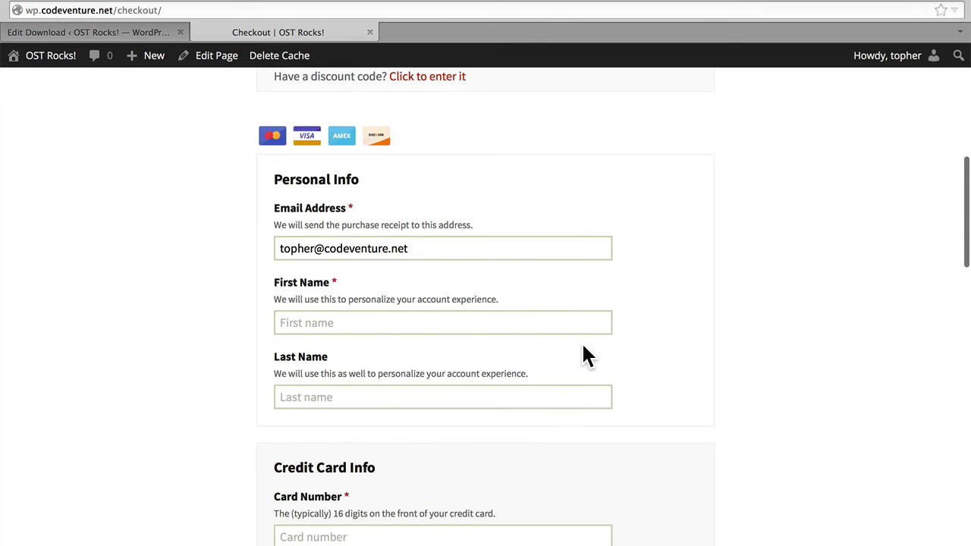
{"action": "left_click", "coordinate": [403, 323]}
{"action": "type", "text": "T"}
{"action": "key", "text": "Down"}
{"action": "key", "text": "Return"}
{"action": "key", "text": "Tab"}
{"action": "key", "text": "Down"}
{"action": "key", "text": "Return"}
{"action": "key", "text": "Tab"}
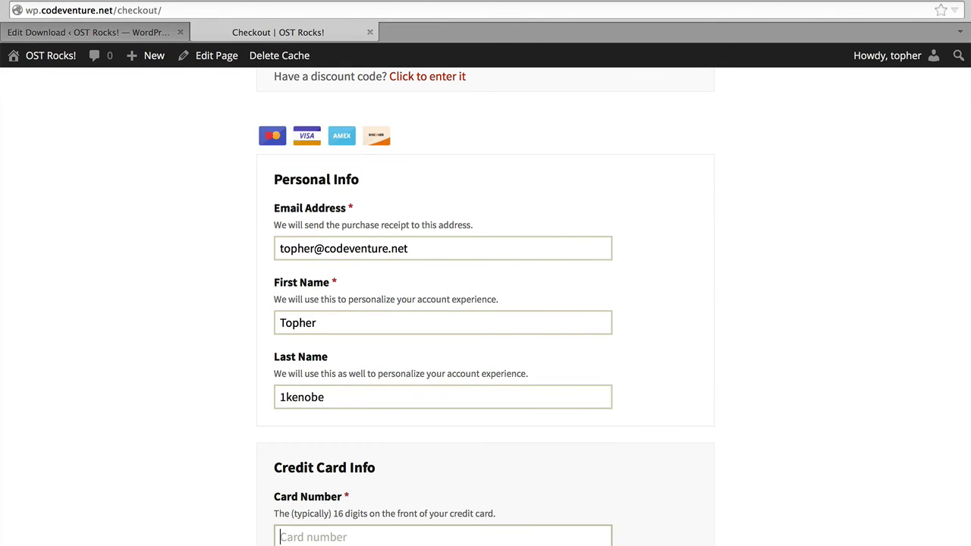
Step: Enter the test card number, security code, cardholder name and expiry year 16
{"action": "scroll", "coordinate": [713, 383], "scroll_direction": "down", "scroll_amount": 1}
{"action": "scroll", "coordinate": [710, 376], "scroll_direction": "down", "scroll_amount": 10}
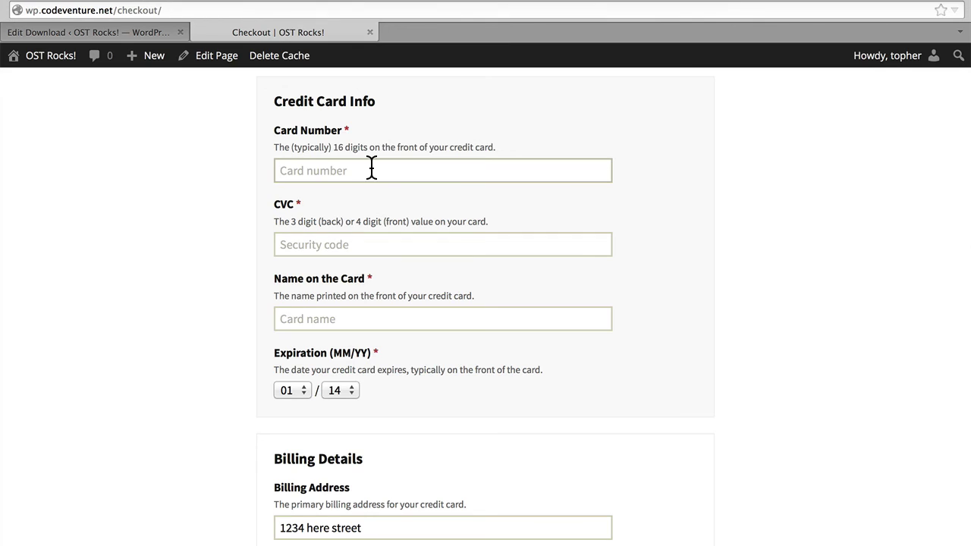
{"action": "type", "text": "4242424242424242"}
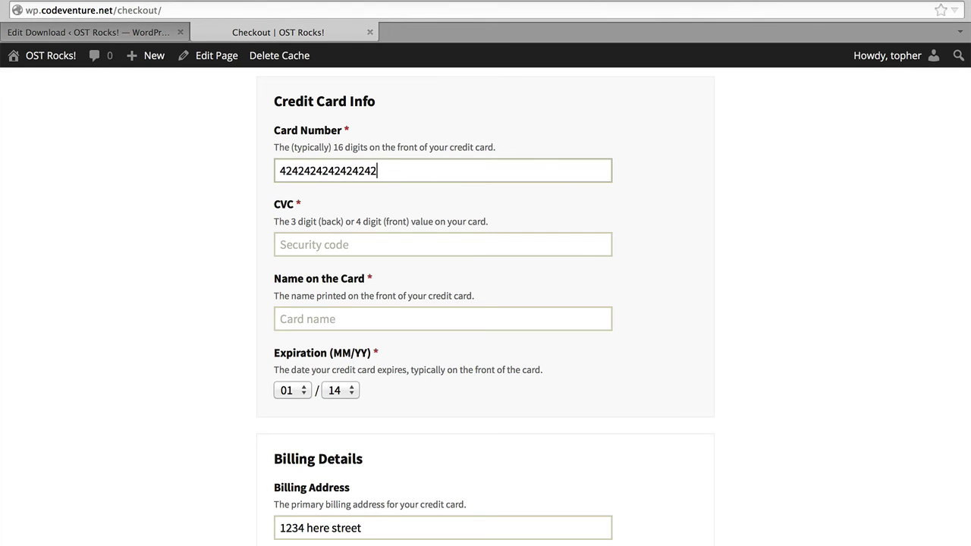
{"action": "key", "text": "Tab"}
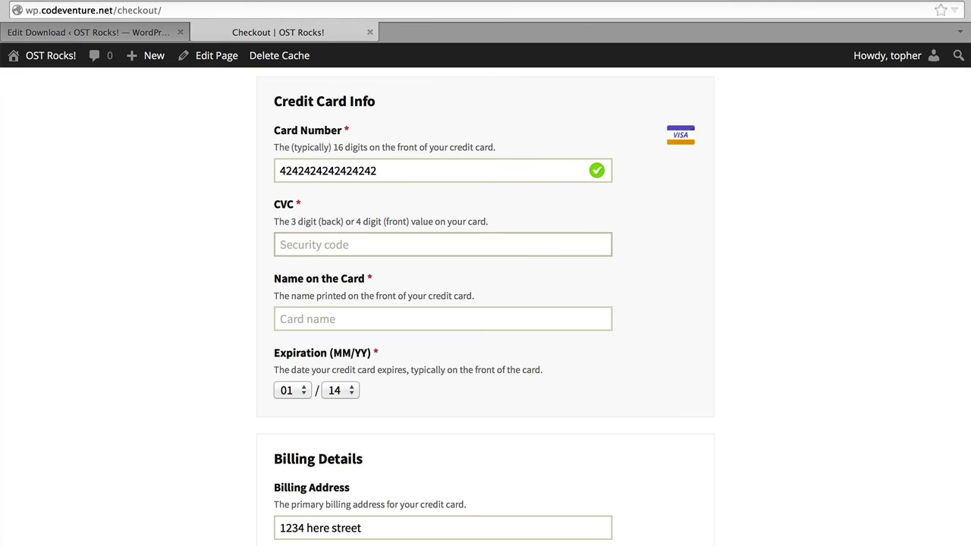
{"action": "type", "text": "123"}
{"action": "key", "text": "Tab"}
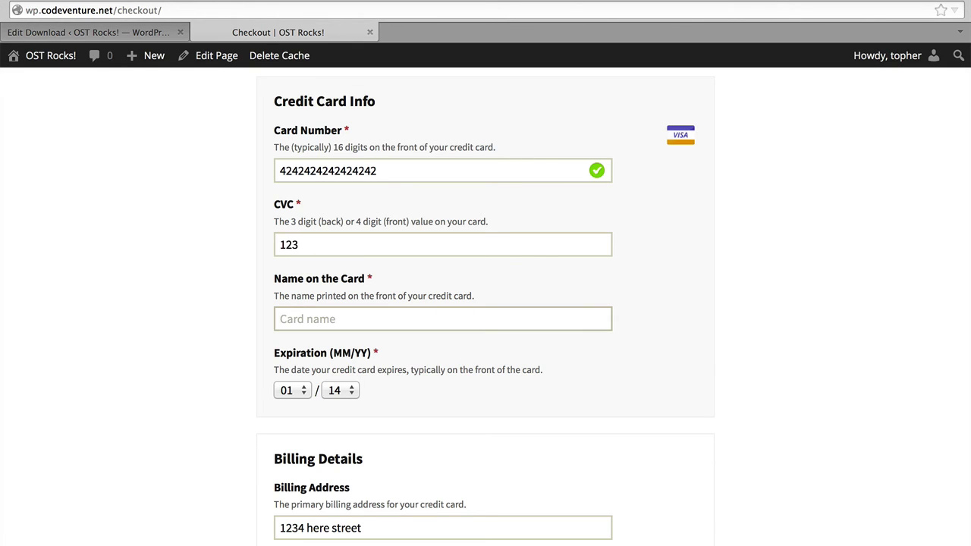
{"action": "type", "text": "topher 1kenobe"}
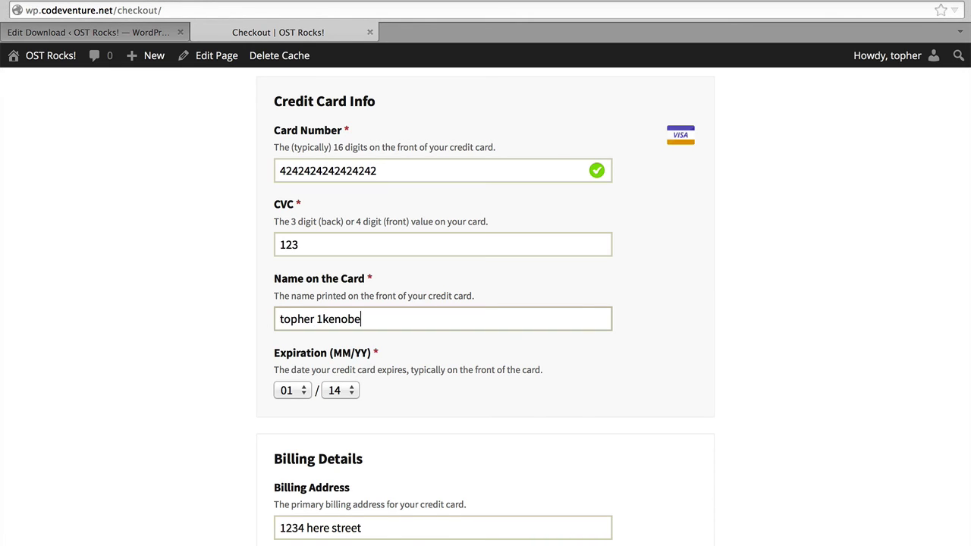
{"action": "key", "text": "Tab"}
{"action": "key", "text": "Tab"}
{"action": "key", "text": "Down"}
{"action": "key", "text": "Down"}
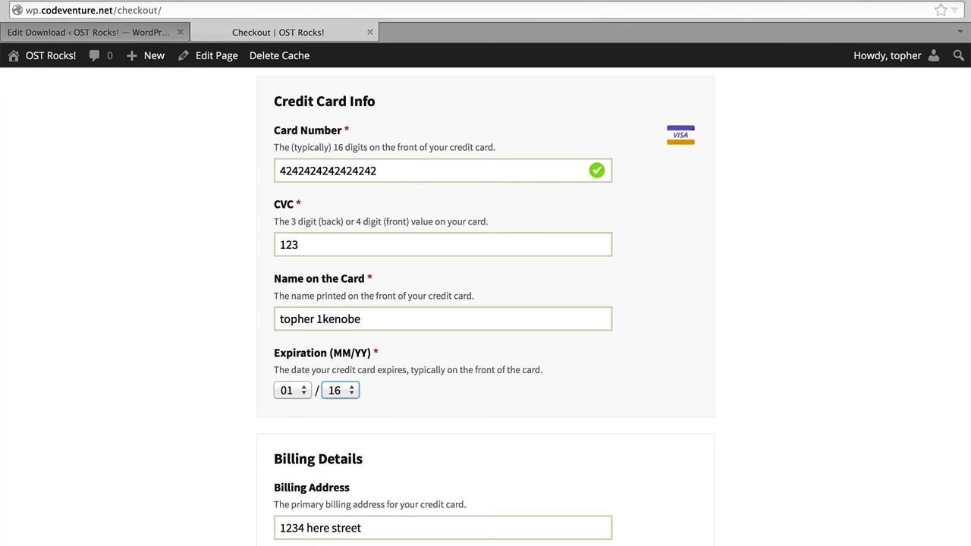
{"action": "scroll", "coordinate": [739, 266], "scroll_direction": "down", "scroll_amount": 5}
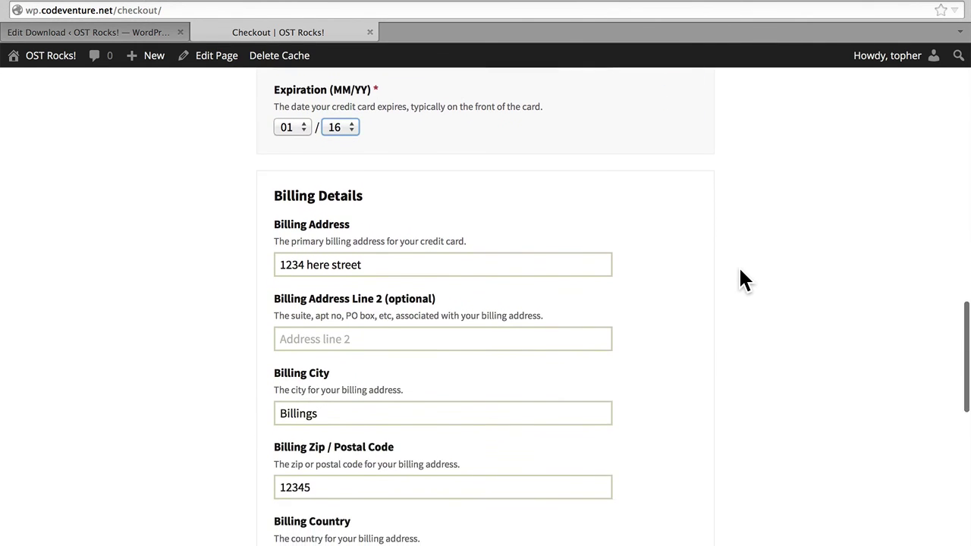
{"action": "scroll", "coordinate": [739, 271], "scroll_direction": "down", "scroll_amount": 5}
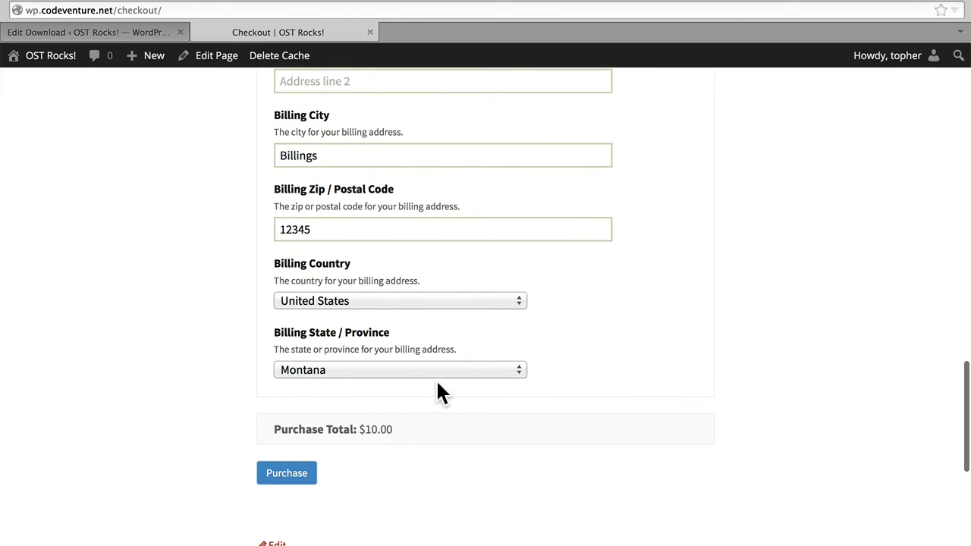
Step: Submit the $10.00 purchase, then start the Big Buck Bunny download and cancel saving it
{"action": "left_click", "coordinate": [297, 477]}
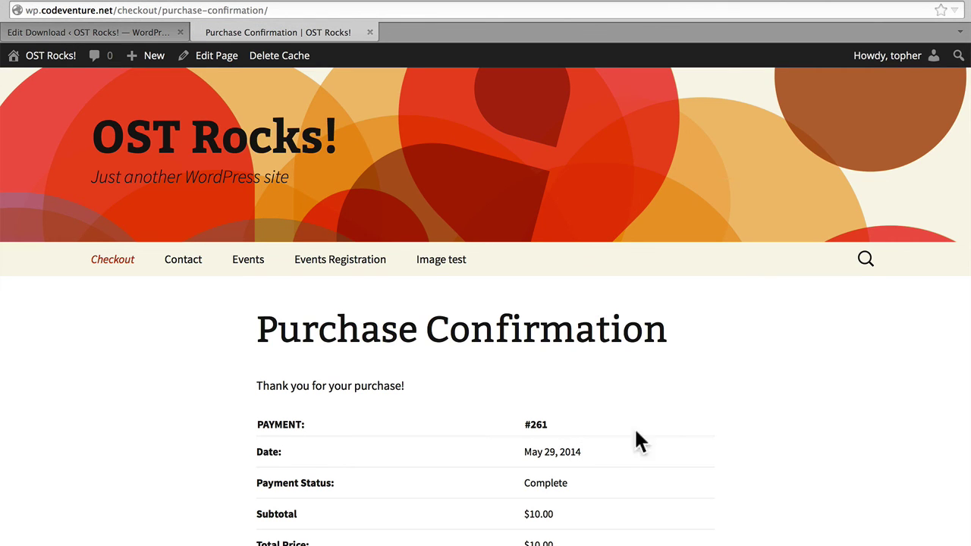
{"action": "scroll", "coordinate": [715, 417], "scroll_direction": "down", "scroll_amount": 5}
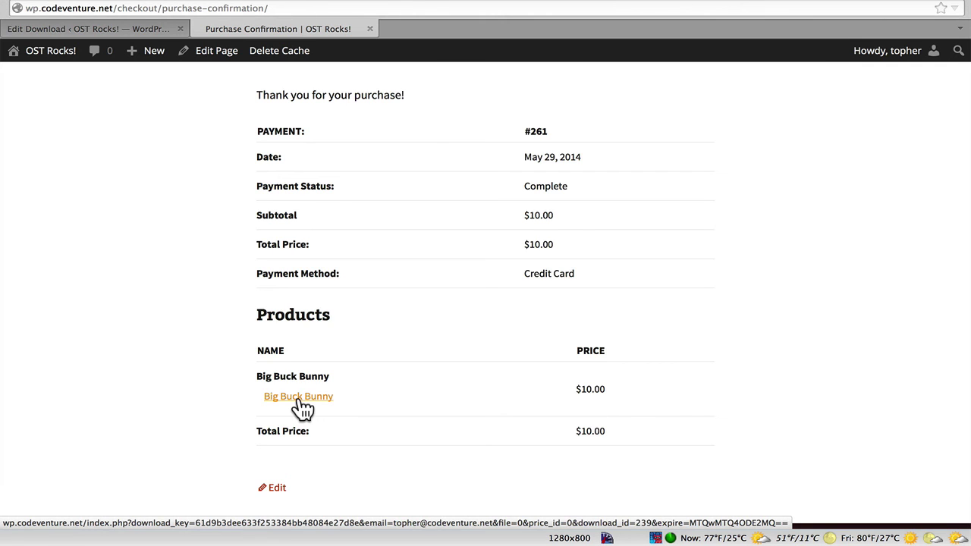
{"action": "left_click", "coordinate": [298, 398]}
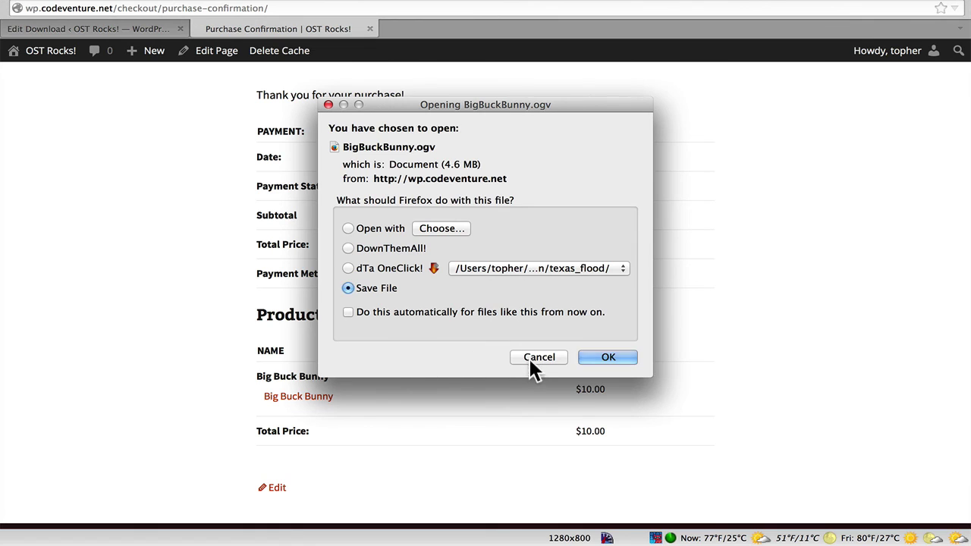
{"action": "left_click", "coordinate": [530, 360]}
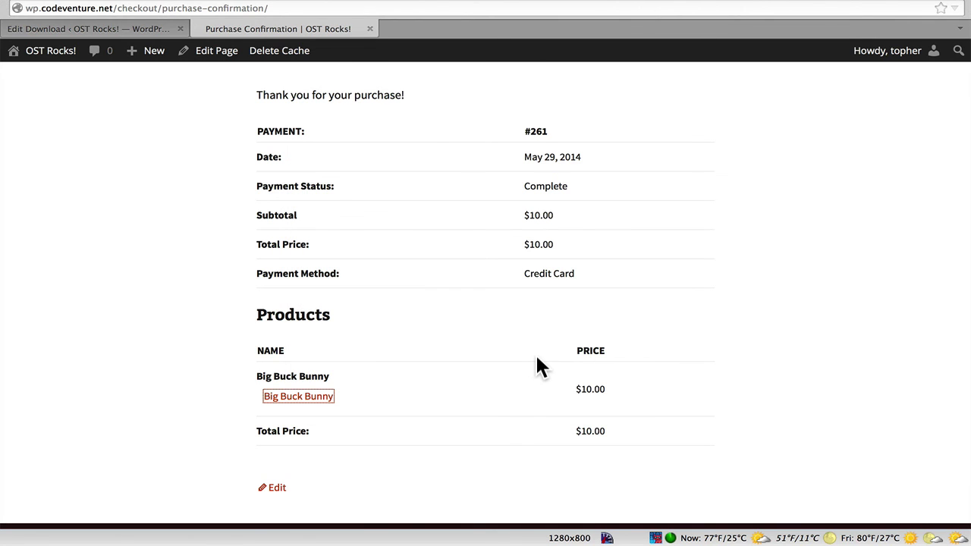
{"action": "scroll", "coordinate": [537, 359], "scroll_direction": "up", "scroll_amount": 5}
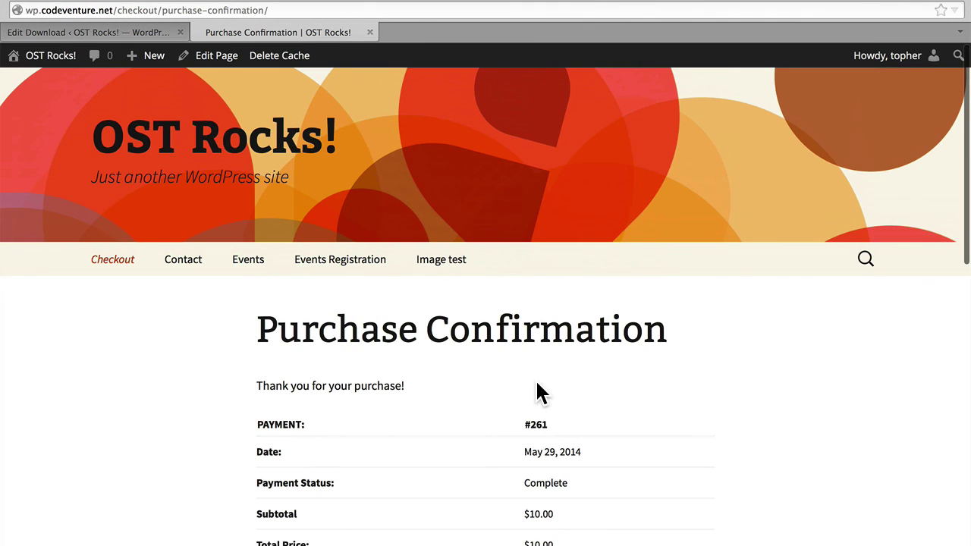